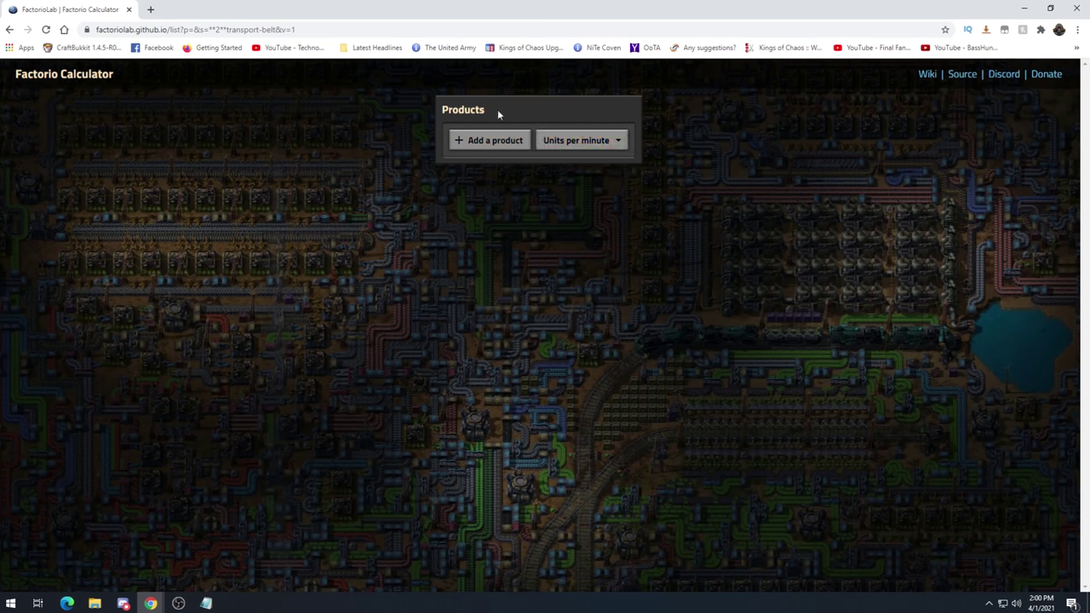
# - Leave the rate time unit unchanged and open the item picker to add a product
pyautogui.click(605, 141)
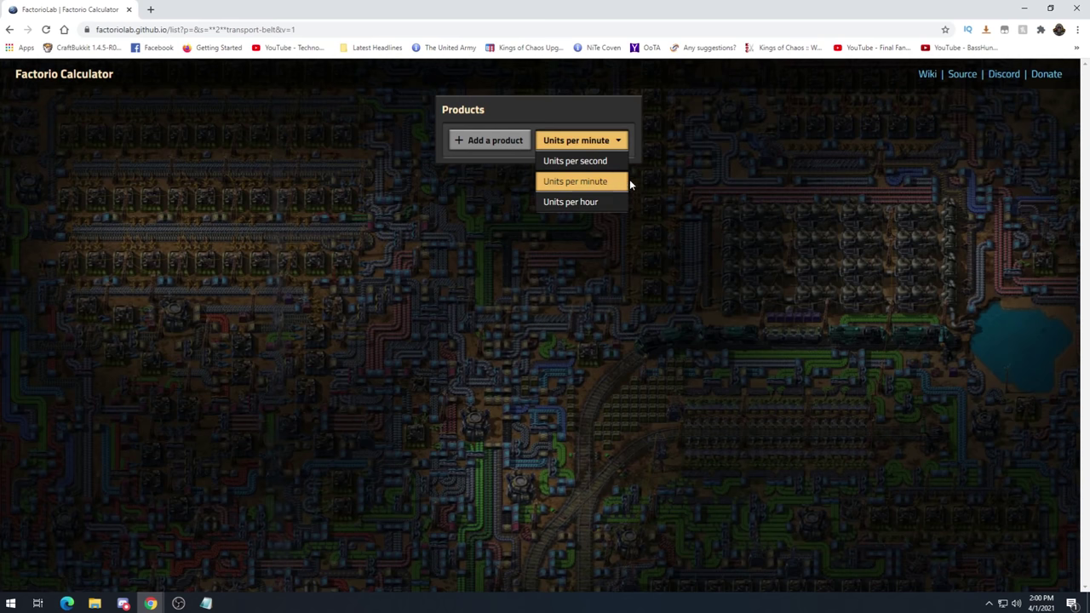
pyautogui.click(677, 172)
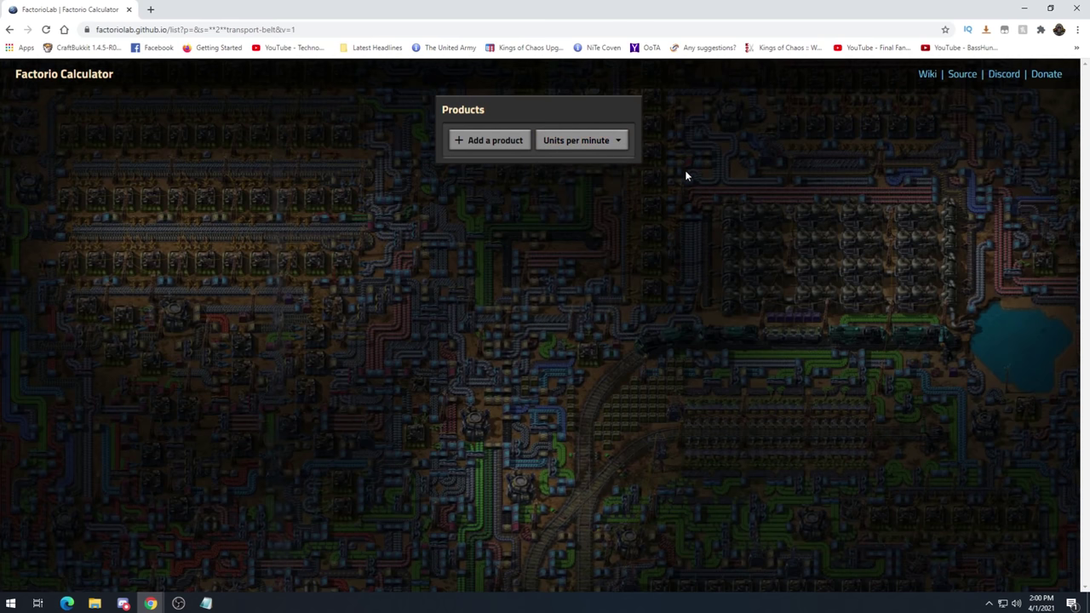
pyautogui.click(498, 142)
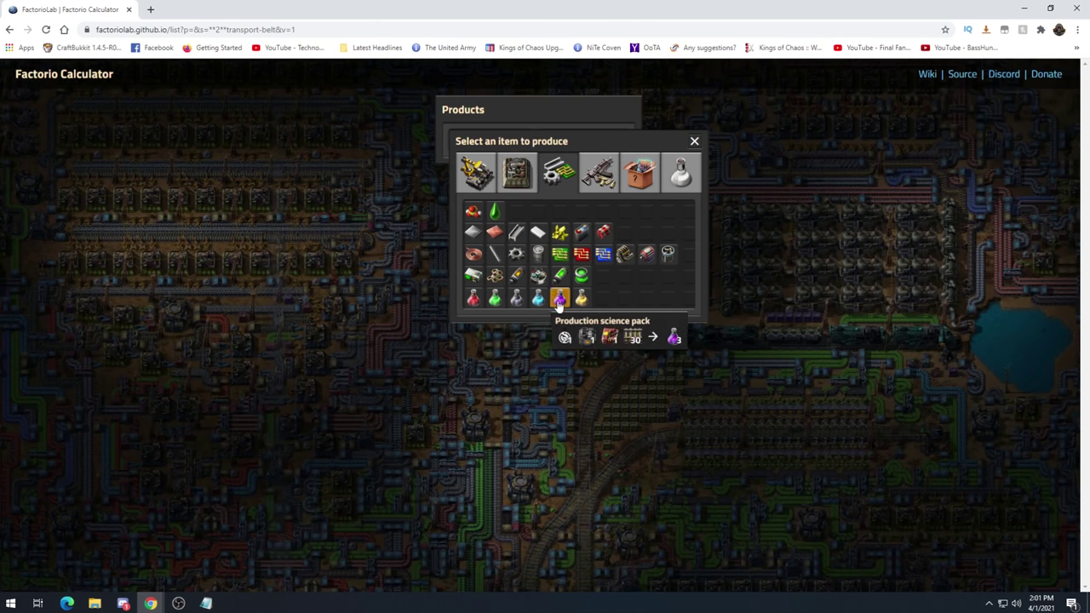
# - Add Automation science pack as a product at 1 item per minute
pyautogui.click(473, 300)
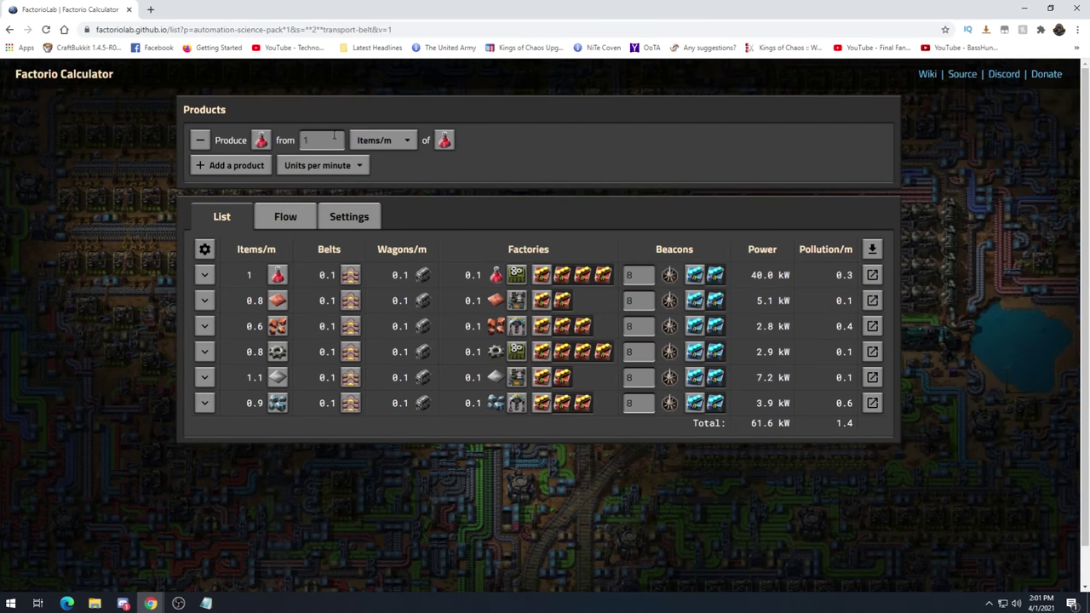
pyautogui.click(396, 146)
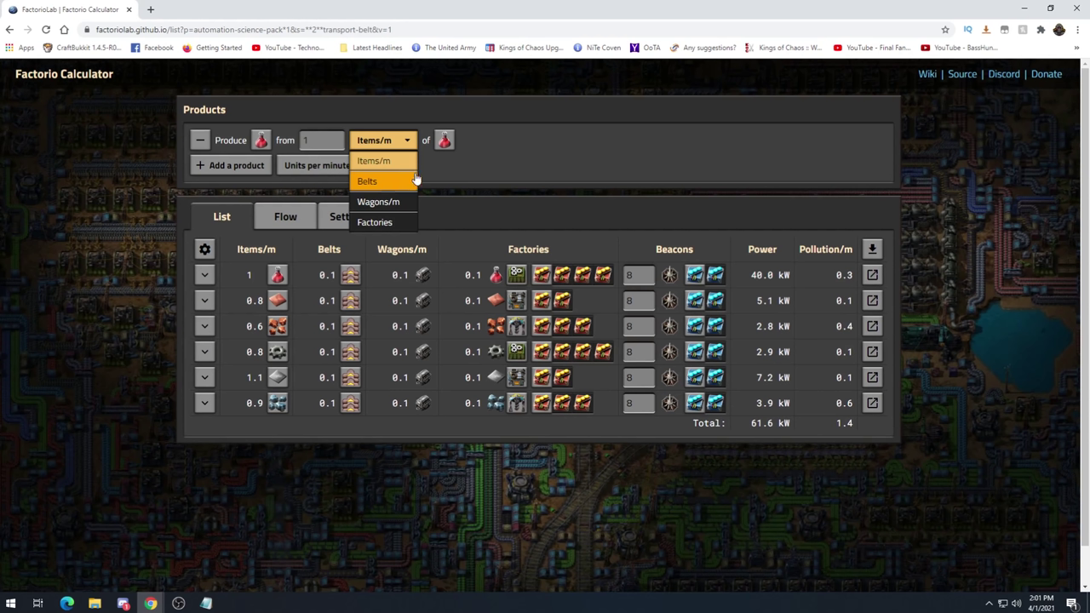
# - Switch the automation science pack rate type from Items/m to Belts
pyautogui.click(515, 160)
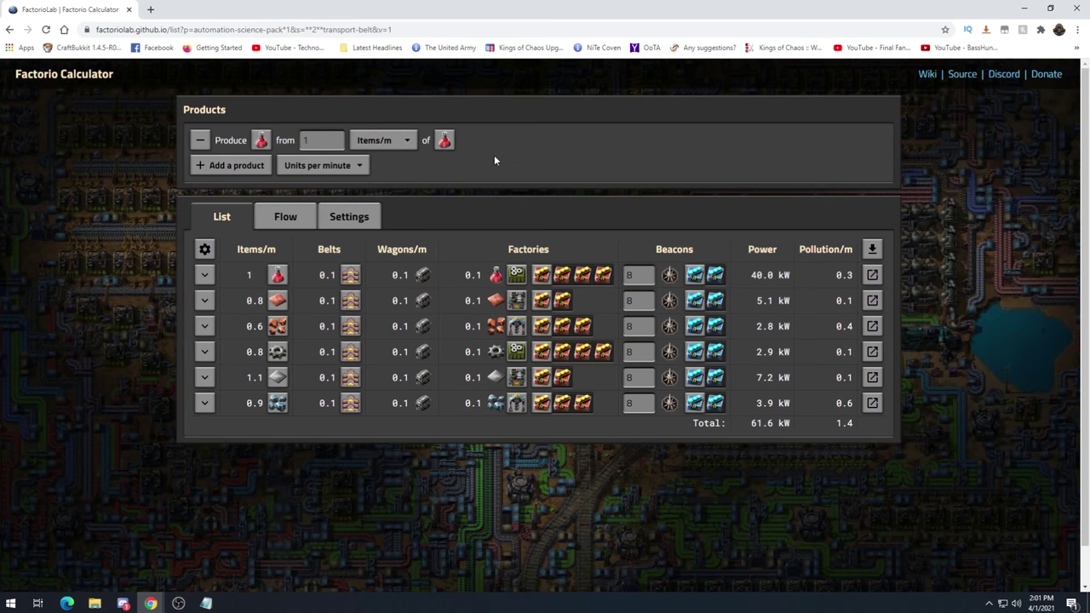
pyautogui.click(382, 145)
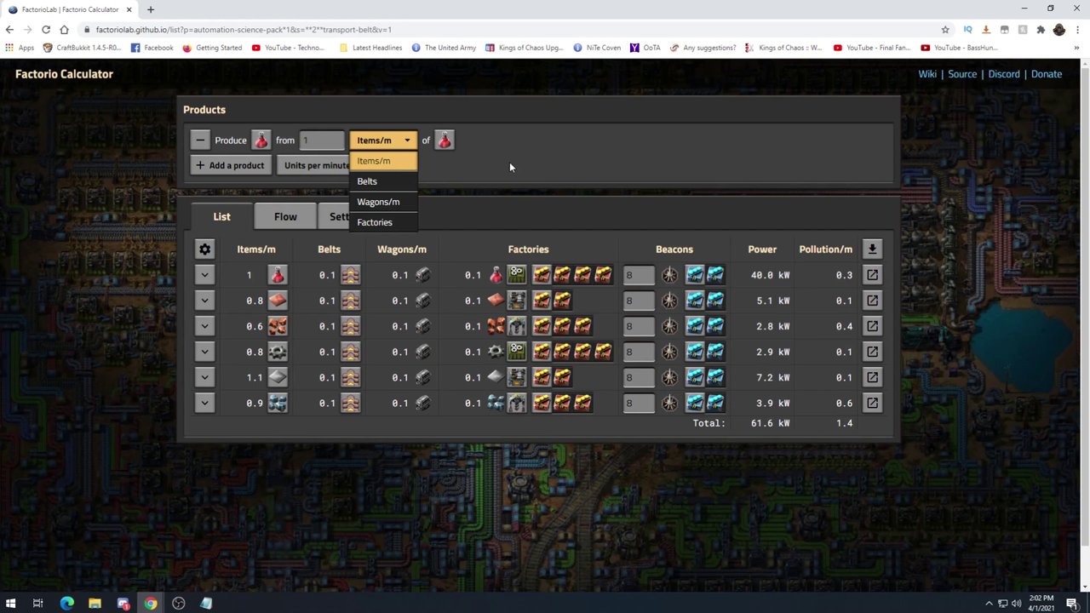
pyautogui.click(381, 182)
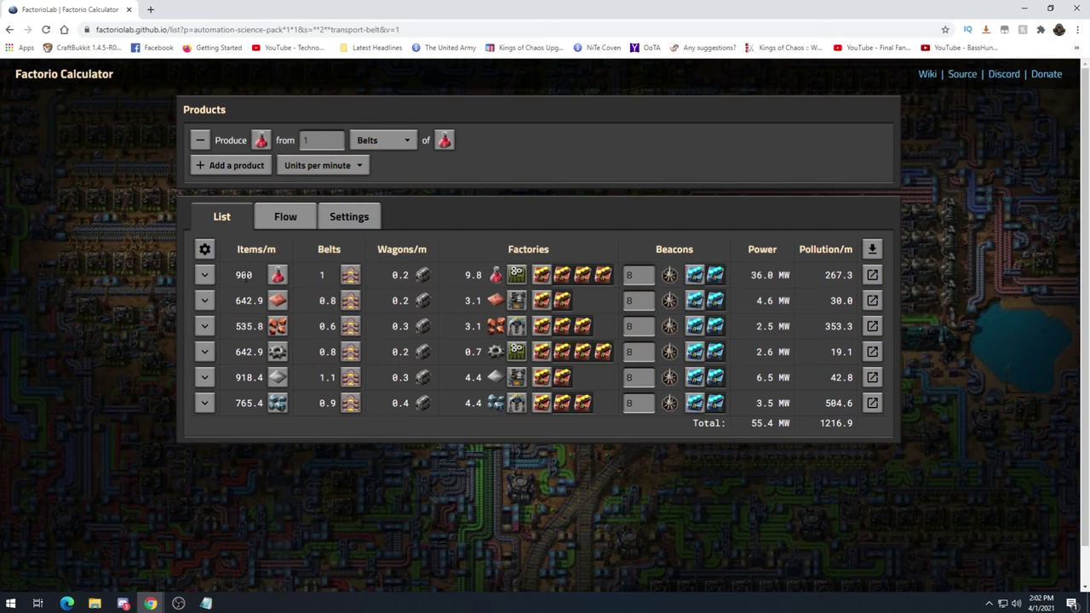
pyautogui.click(320, 138)
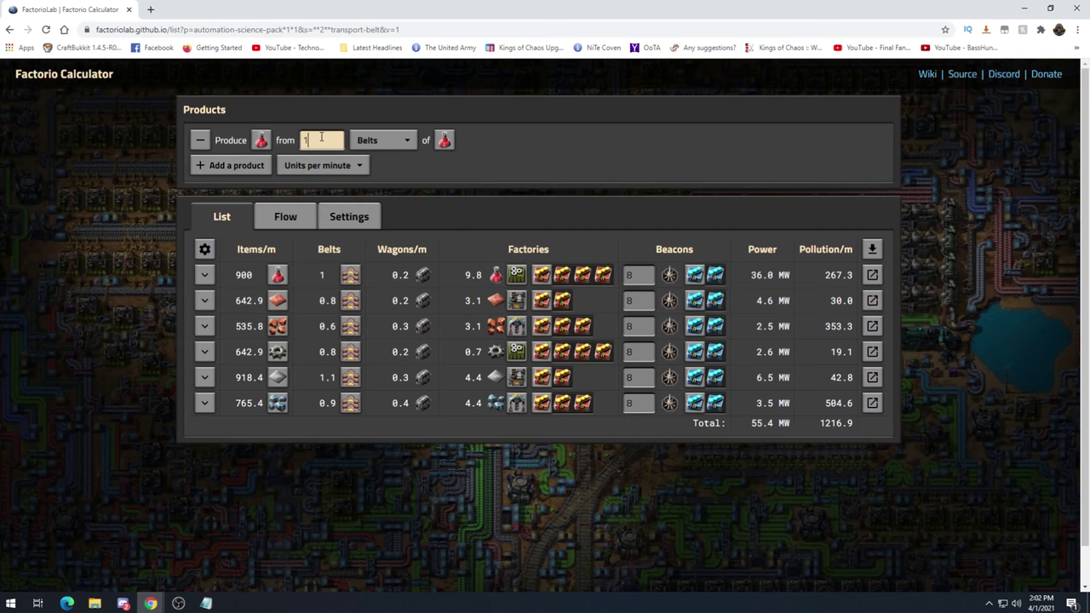
pyautogui.write('.2')
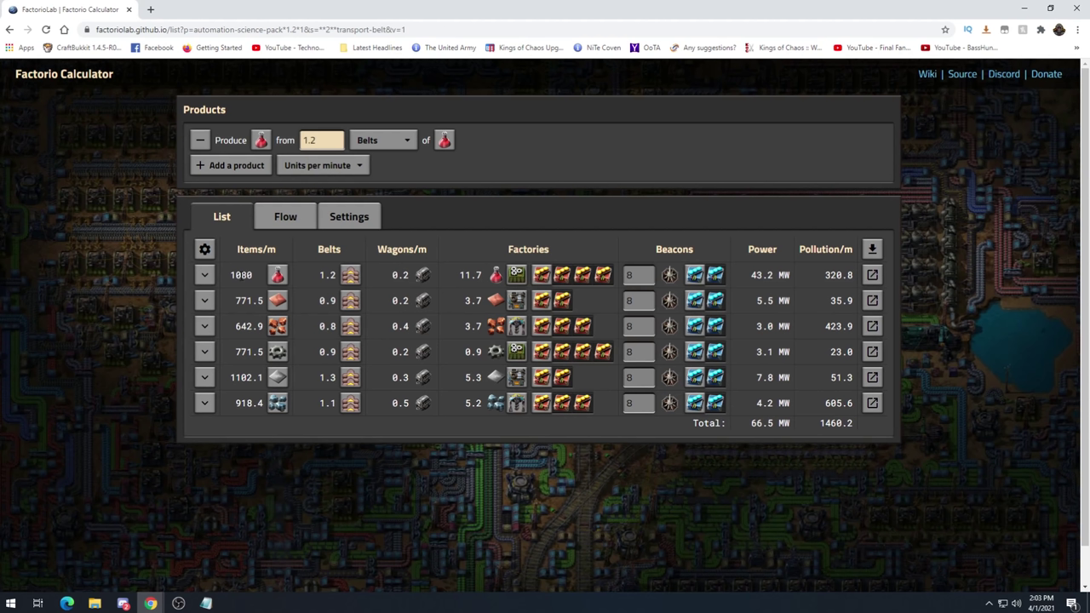
pyautogui.click(577, 148)
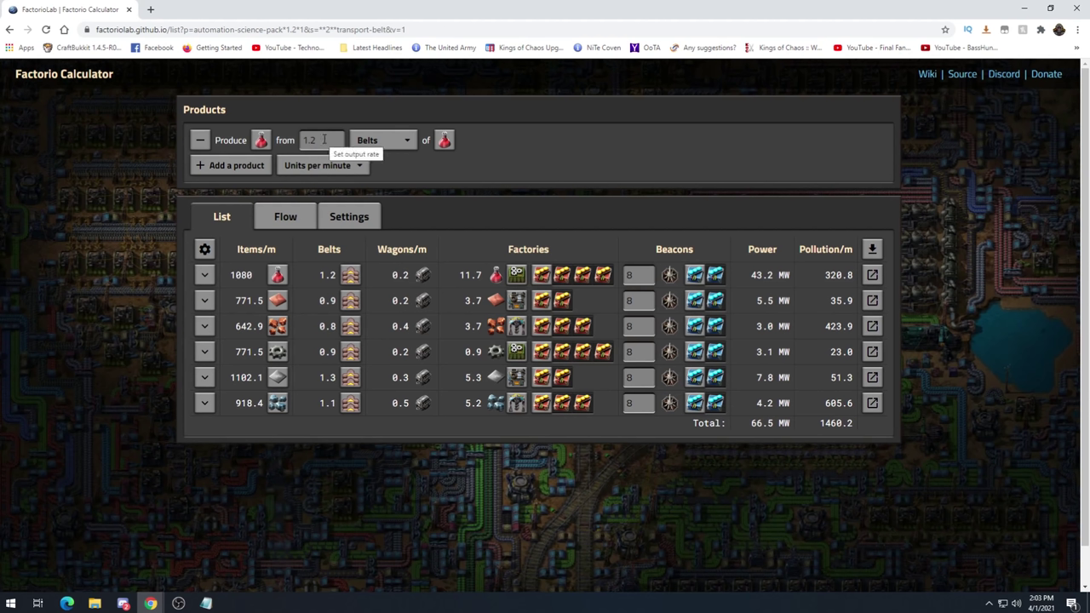
pyautogui.click(324, 140)
pyautogui.press('BackSpace')
pyautogui.press('BackSpace')
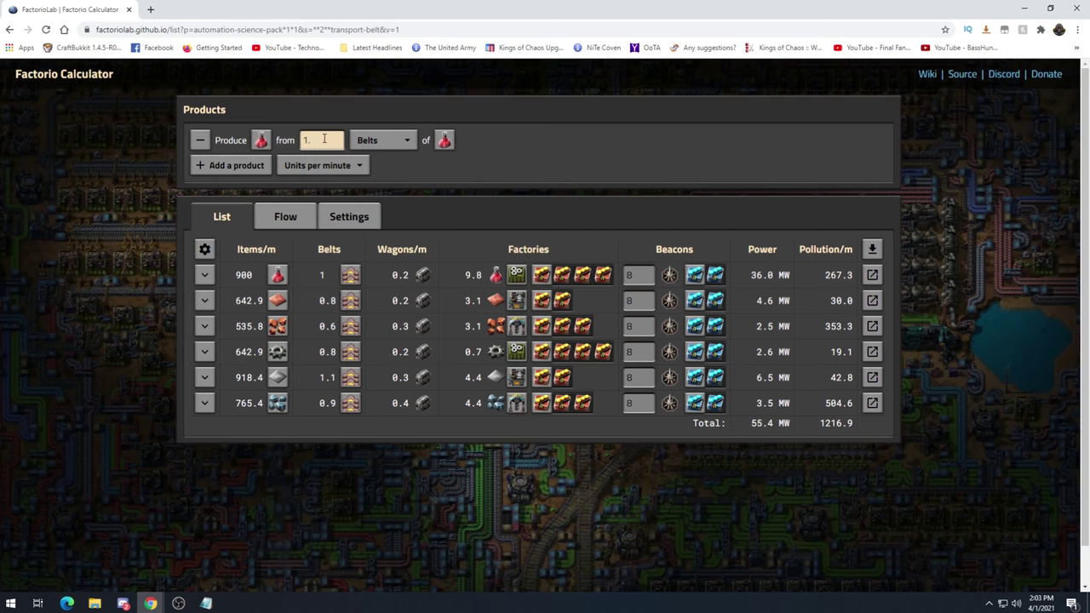
pyautogui.click(549, 151)
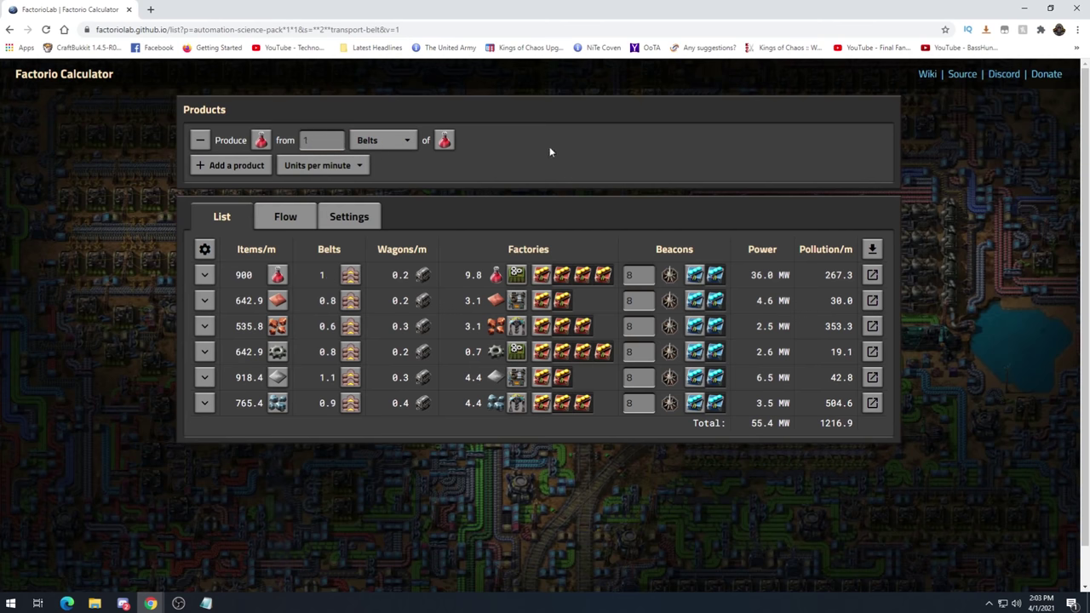
# - Keep the automation science pack target at 1 belt, i.e. 900 items per minute
pyautogui.click(405, 142)
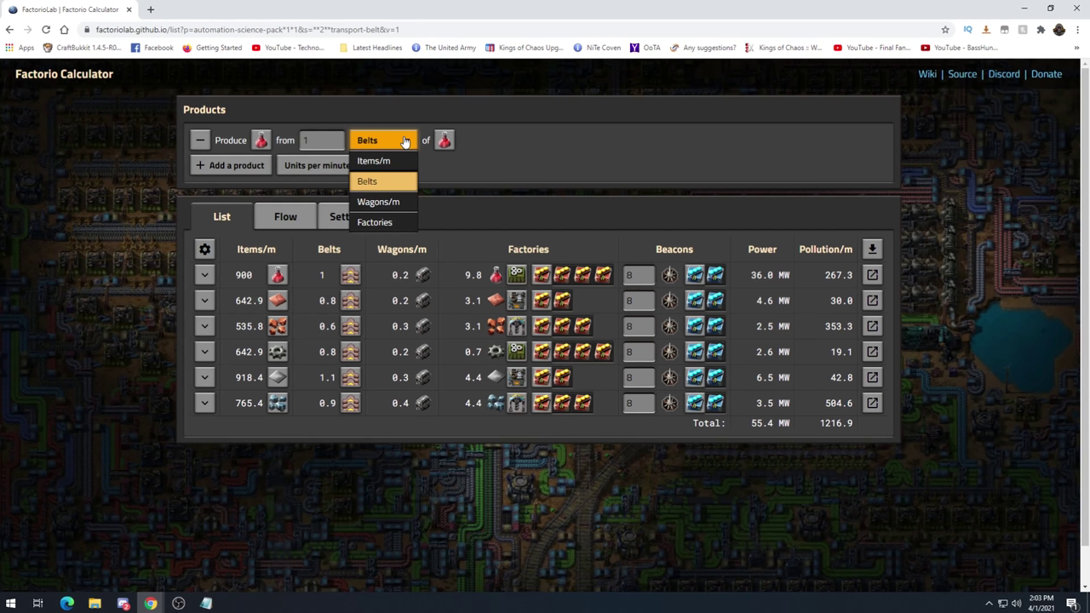
pyautogui.click(405, 141)
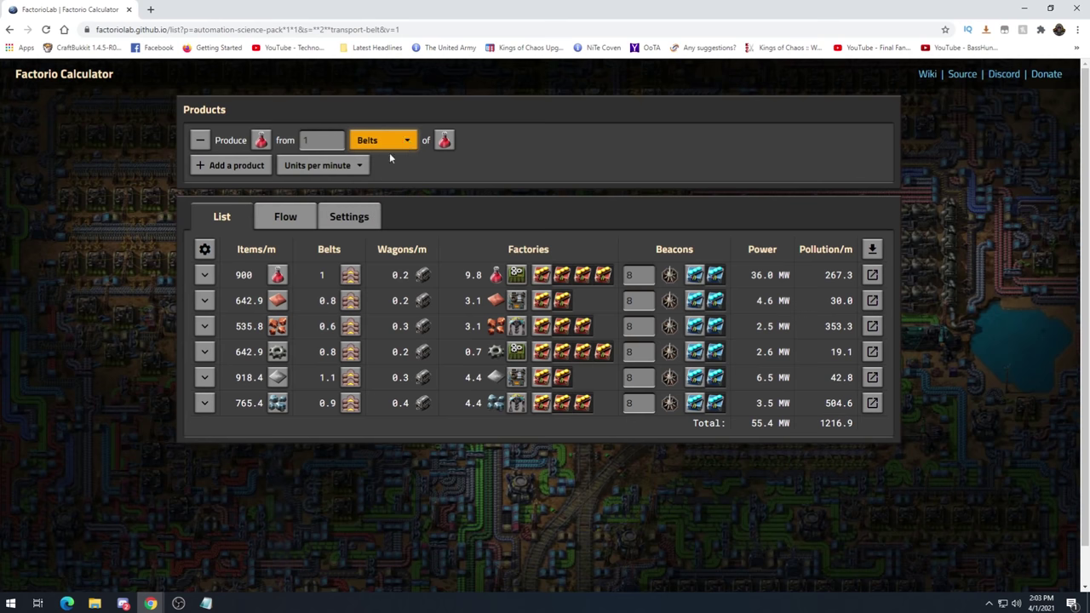
pyautogui.moveTo(278, 277)
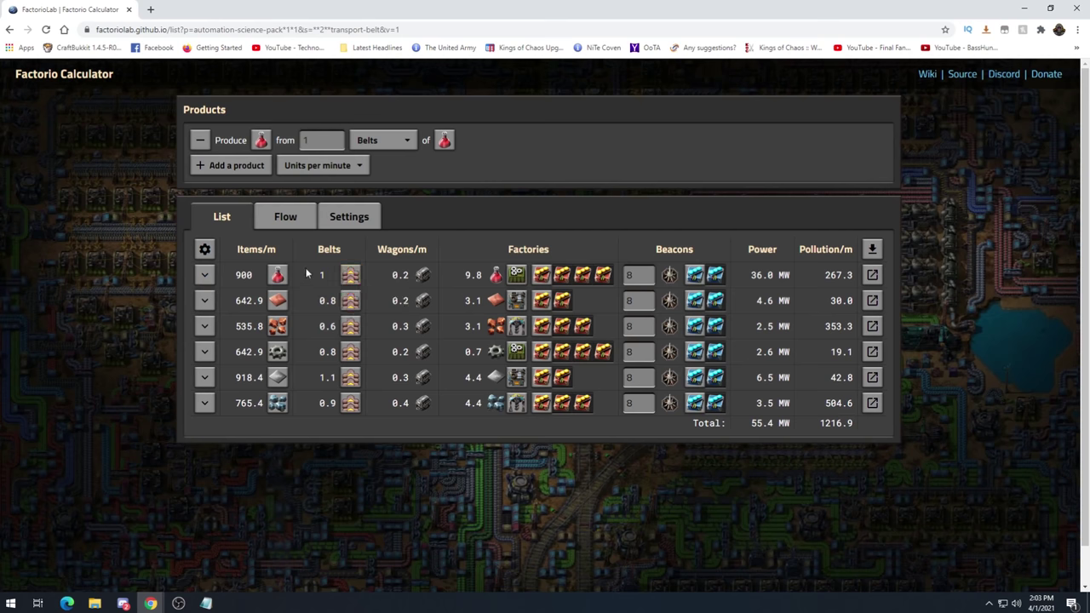
pyautogui.click(380, 142)
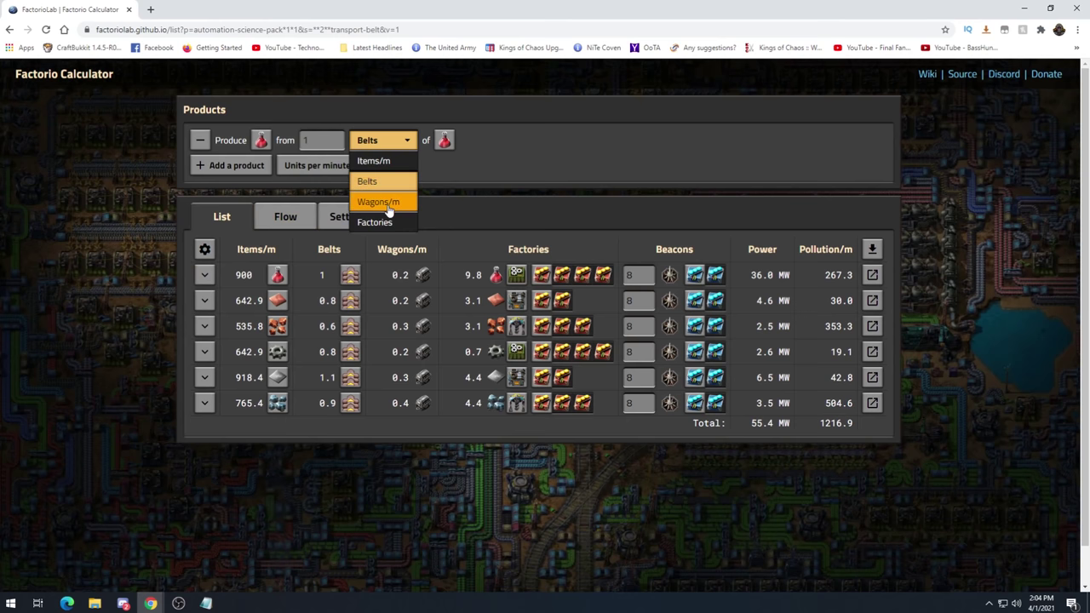
# - Set the automation science pack target to 1000 items per minute
pyautogui.click(379, 161)
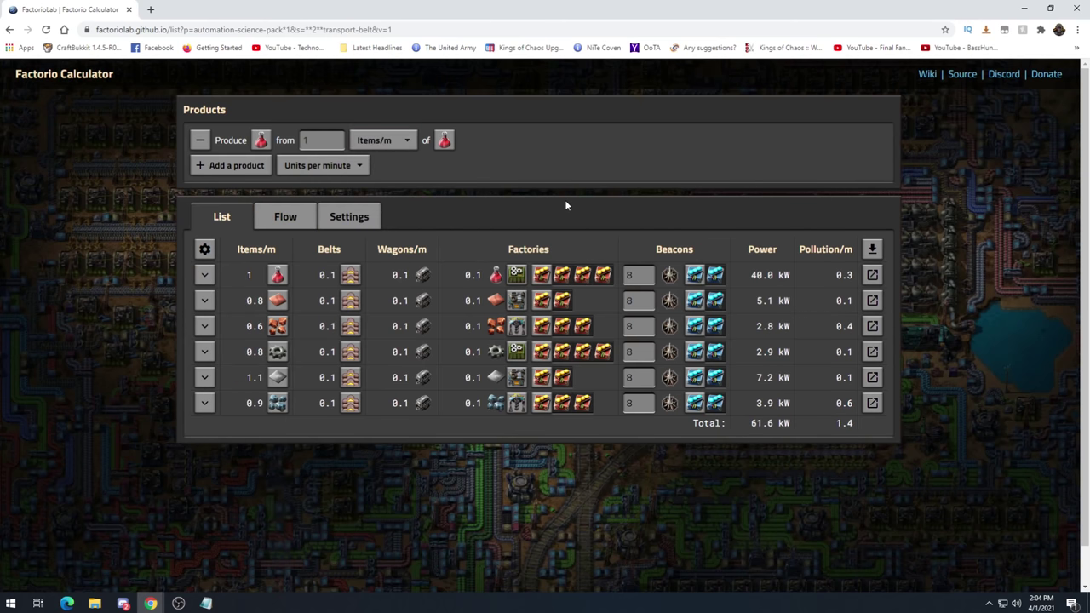
pyautogui.click(338, 143)
pyautogui.write('000')
pyautogui.click(601, 155)
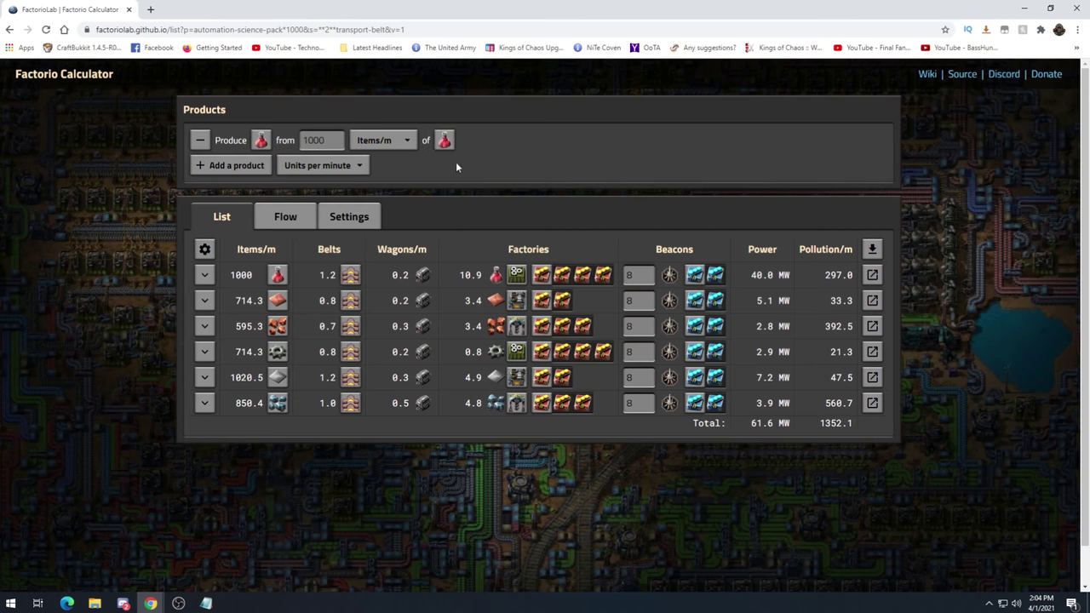
# - Add logistic, military, chemical, production and utility science packs as products
pyautogui.click(228, 167)
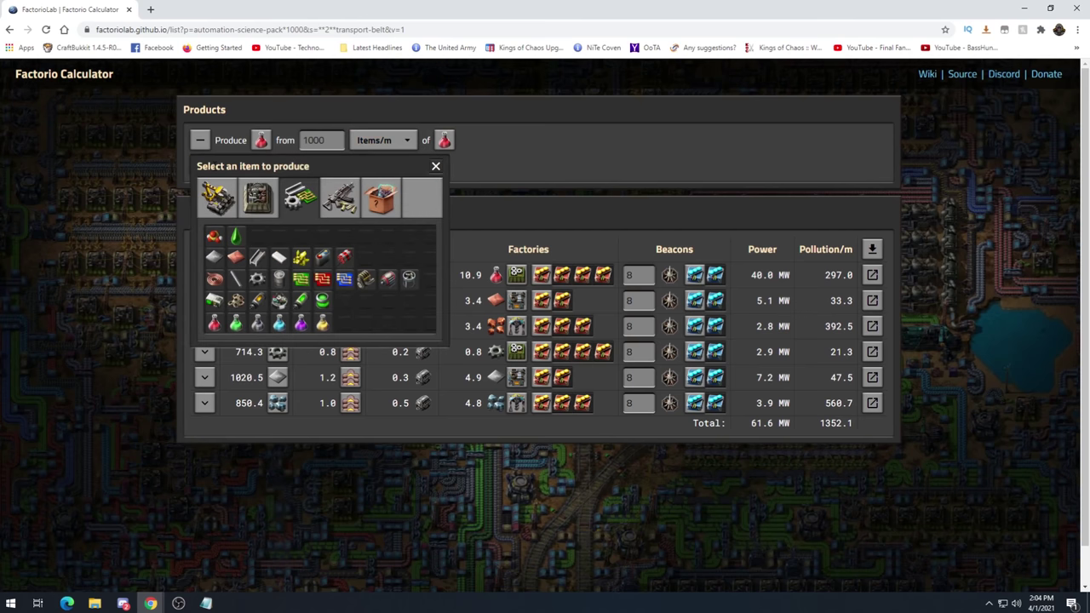
pyautogui.click(236, 322)
pyautogui.click(235, 190)
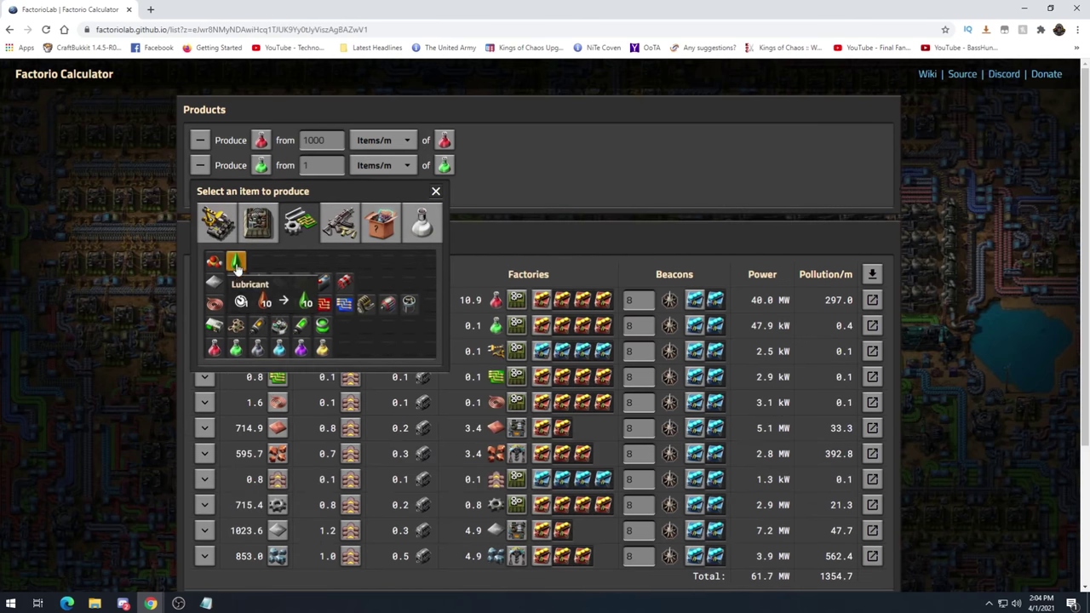
pyautogui.click(256, 347)
pyautogui.click(231, 216)
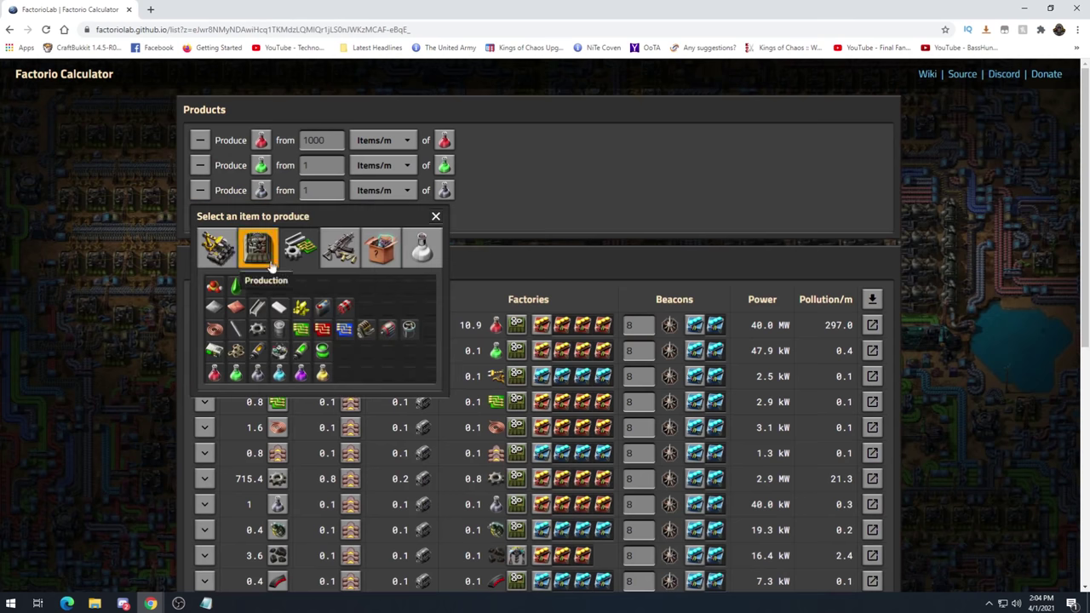
pyautogui.click(281, 375)
pyautogui.click(232, 241)
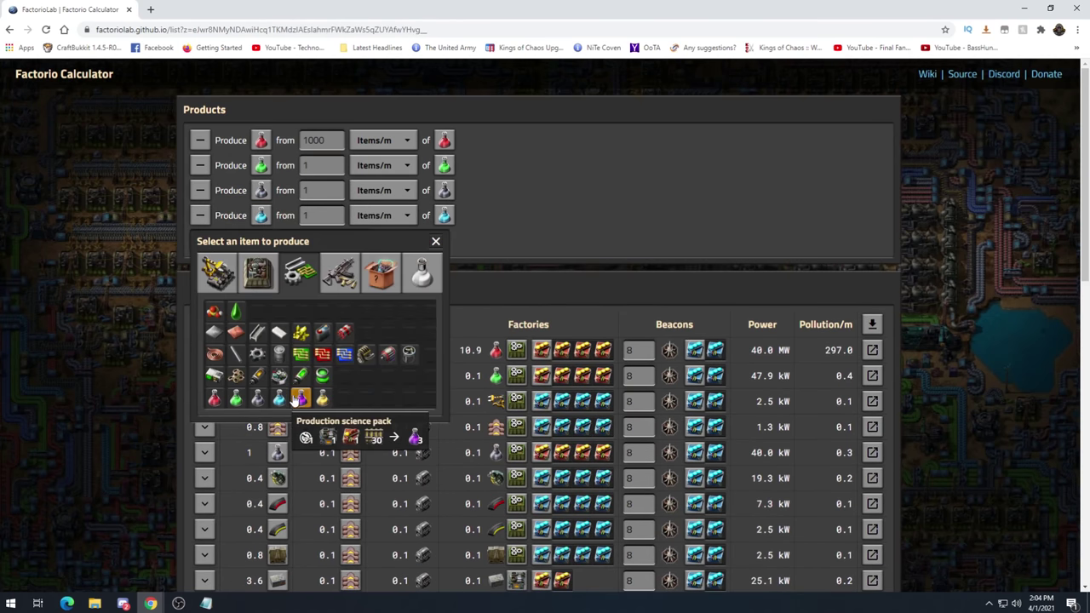
pyautogui.click(299, 398)
pyautogui.click(252, 271)
pyautogui.click(325, 428)
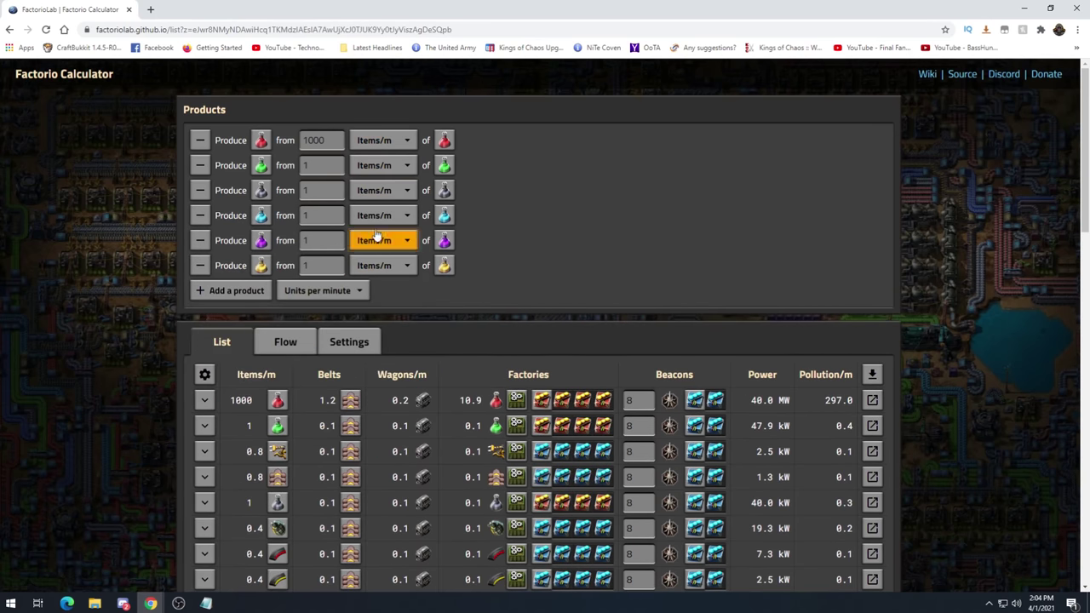
# - Set logistic, military, production and utility science pack amounts to 1000 items per minute
pyautogui.click(319, 165)
pyautogui.write('00')
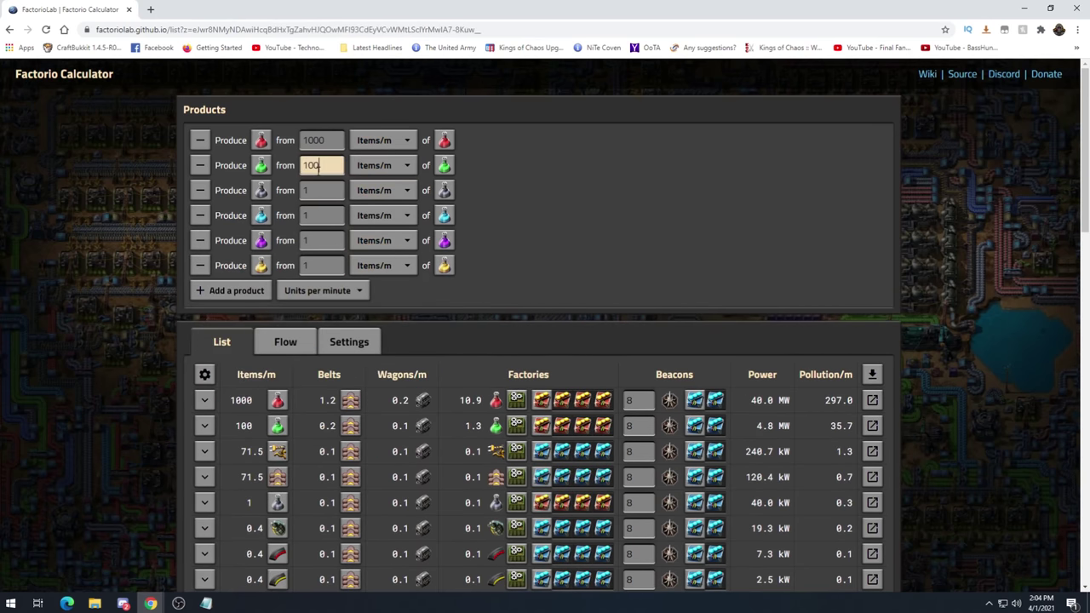
pyautogui.write('0')
pyautogui.click(320, 190)
pyautogui.write('000')
pyautogui.write('000')
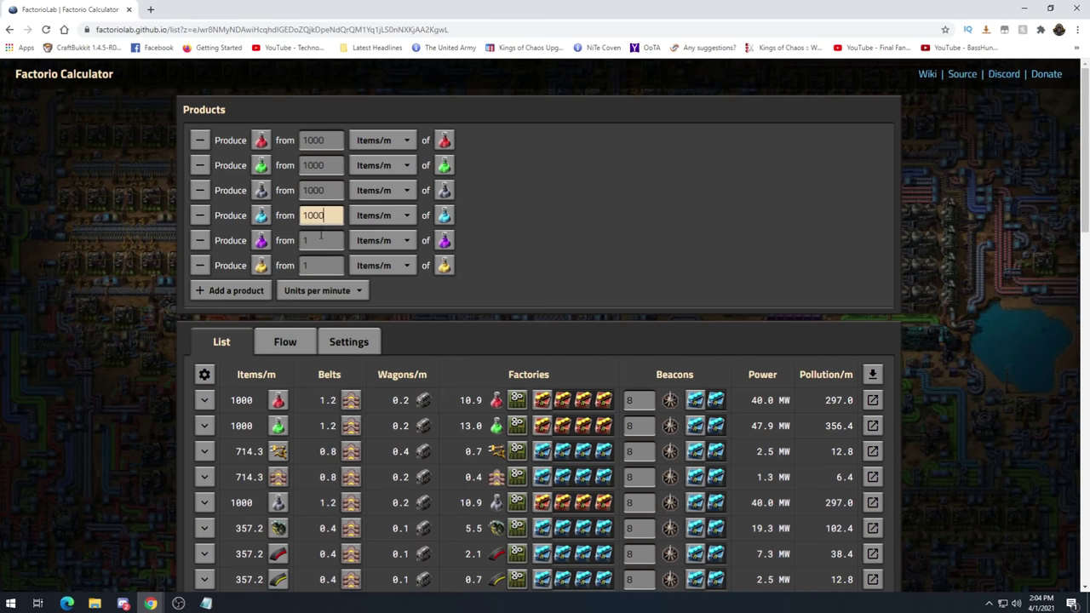
pyautogui.click(321, 240)
pyautogui.write('000')
pyautogui.click(322, 266)
pyautogui.write('000')
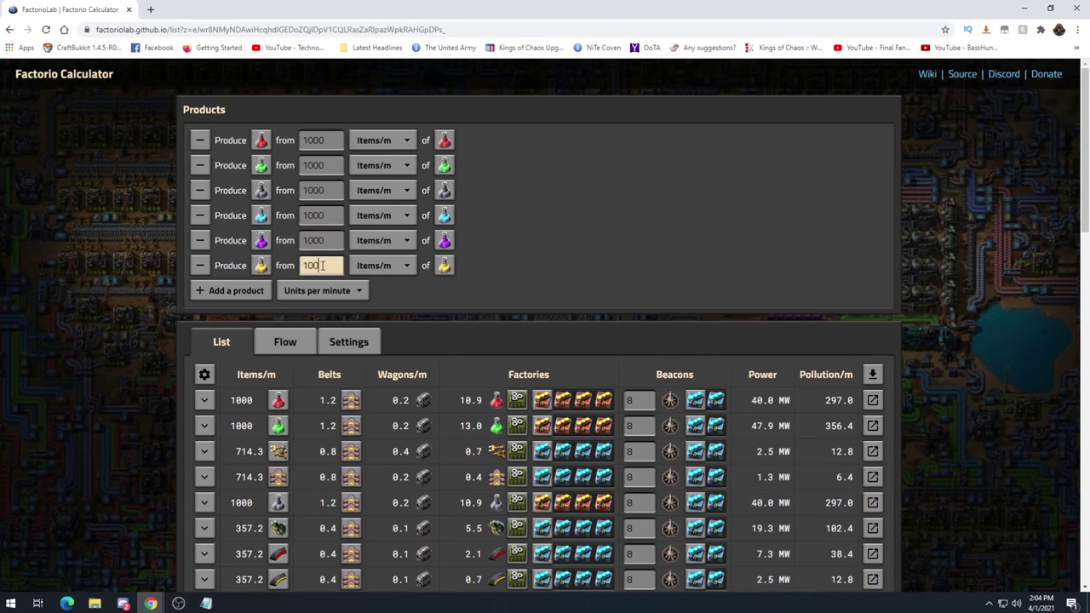
# - Add space science pack as a product at 1000 items per minute
pyautogui.click(236, 291)
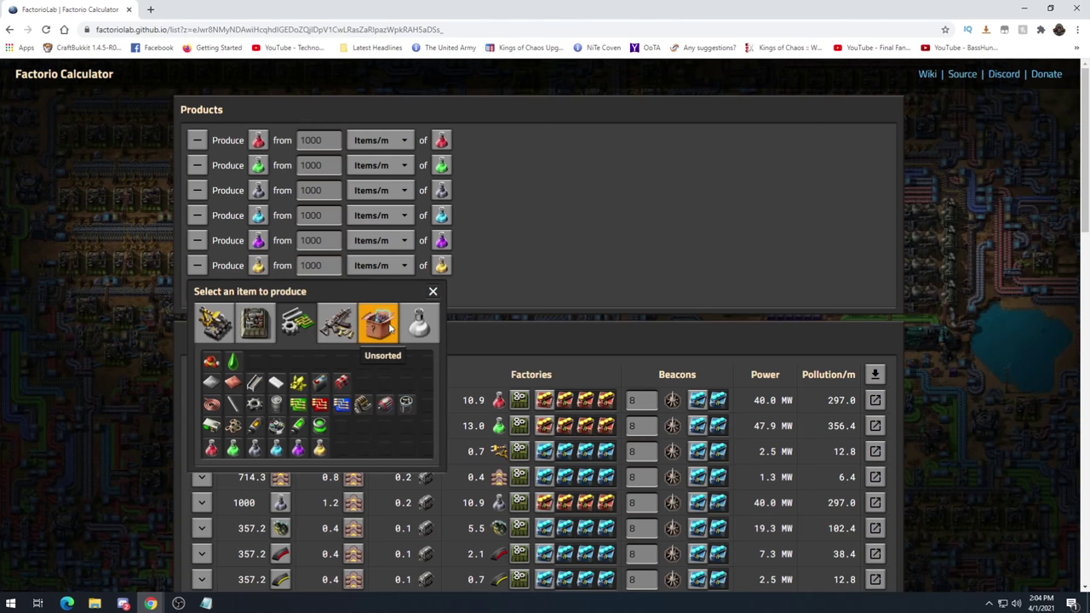
pyautogui.click(388, 332)
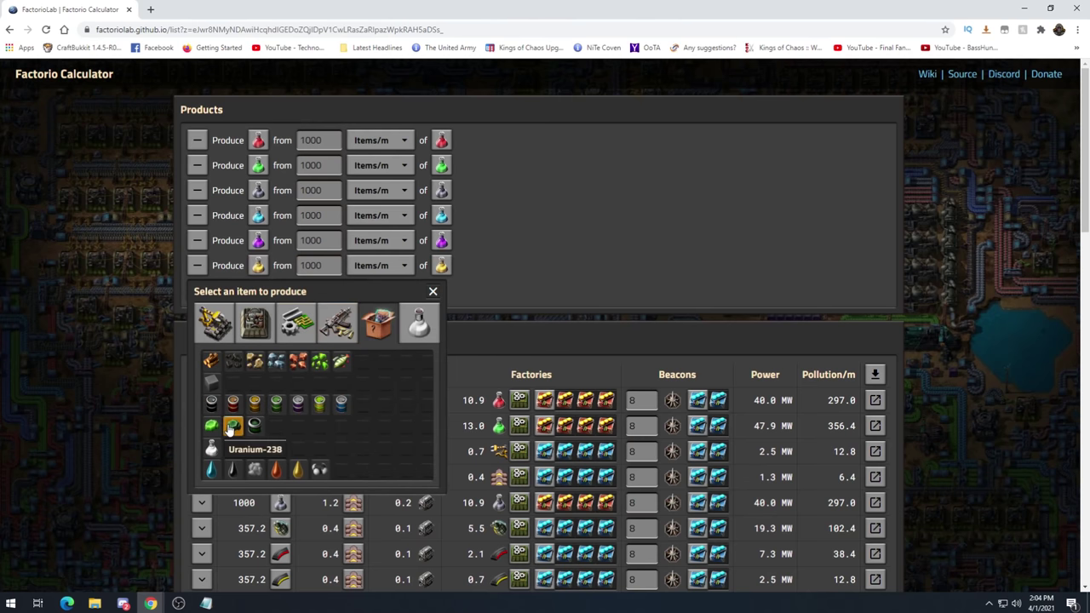
pyautogui.click(213, 449)
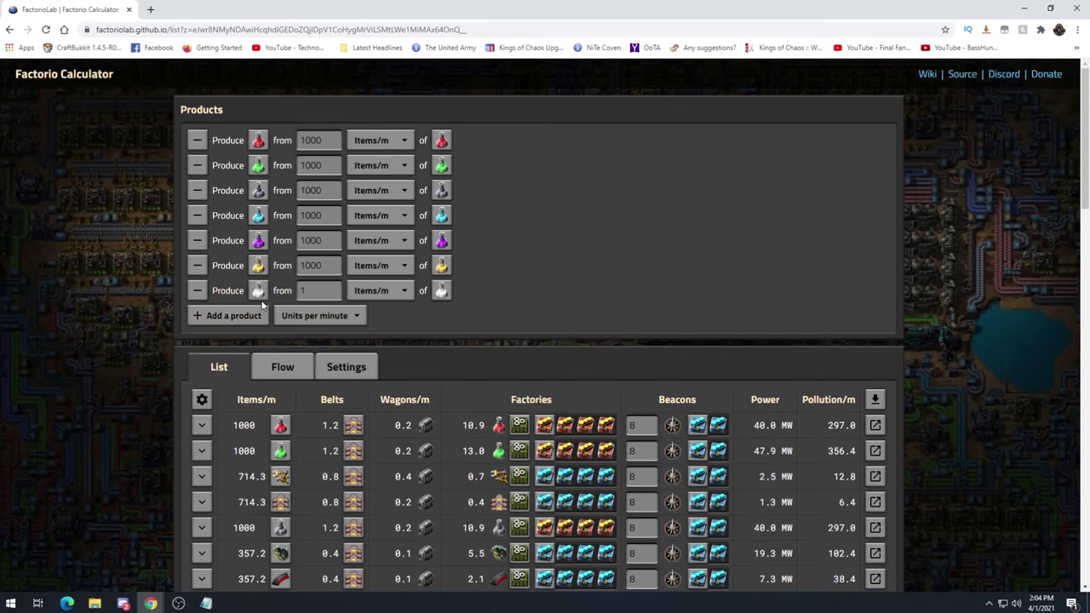
pyautogui.click(317, 291)
pyautogui.write('000')
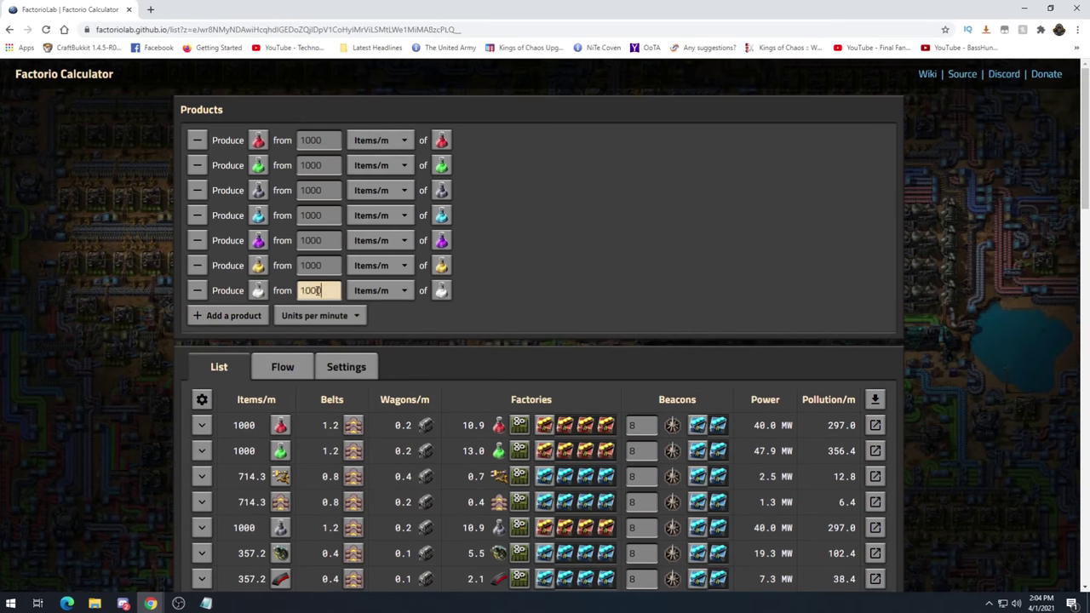
pyautogui.click(637, 256)
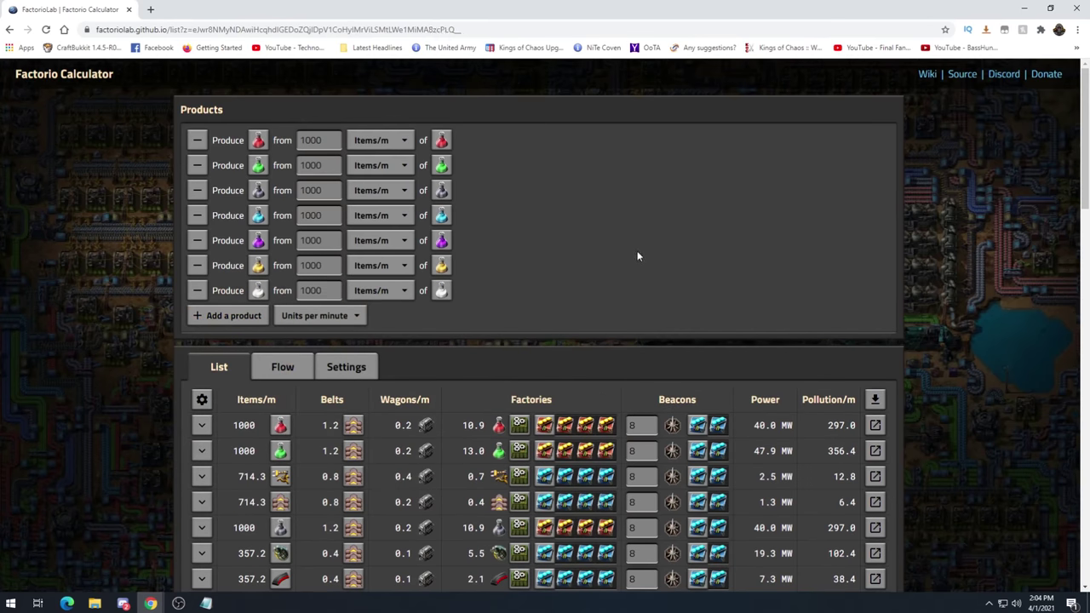